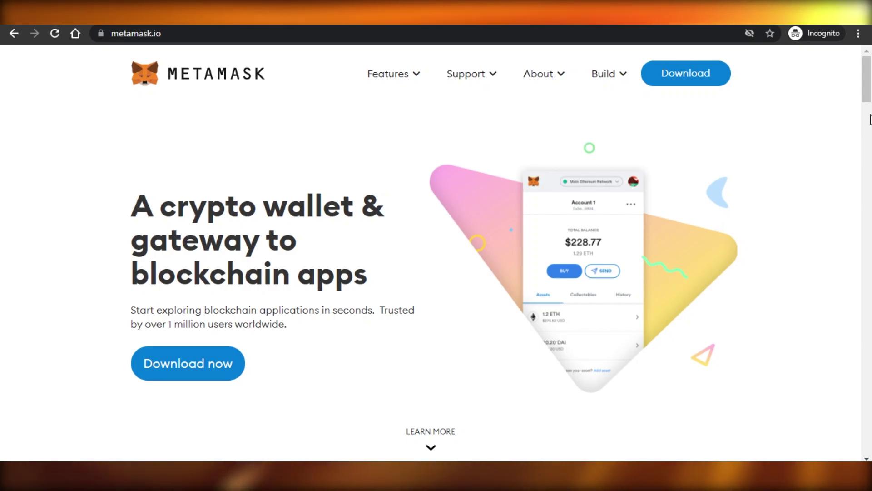
Play the "What is MetaMask?" video on the MetaMask homepage with its sound muted.
mouse_move(867, 98)
mouse_down()
mouse_move(871, 232)
mouse_move(871, 108)
mouse_up()
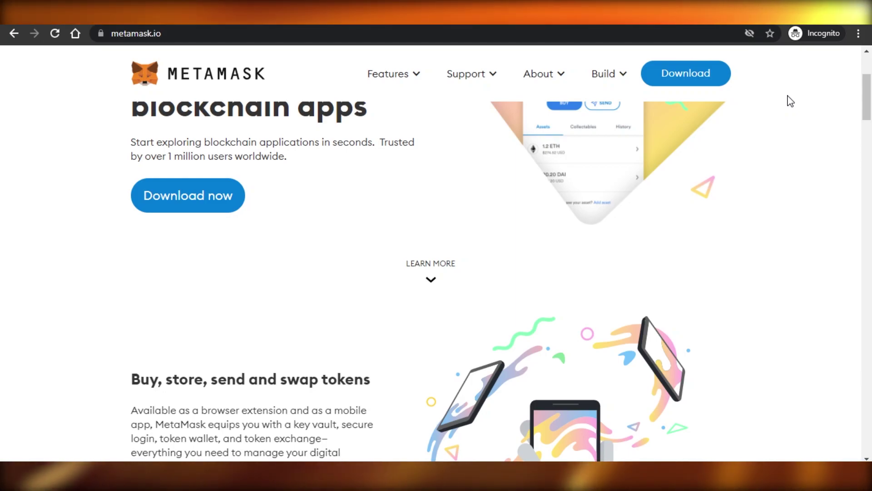
scroll(335, 79, up, 3)
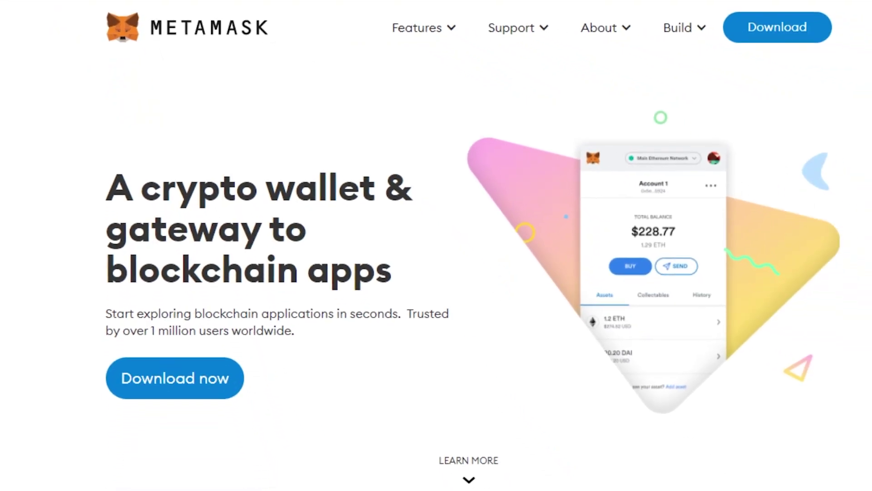
scroll(436, 272, down, 10)
scroll(436, 273, up, 3)
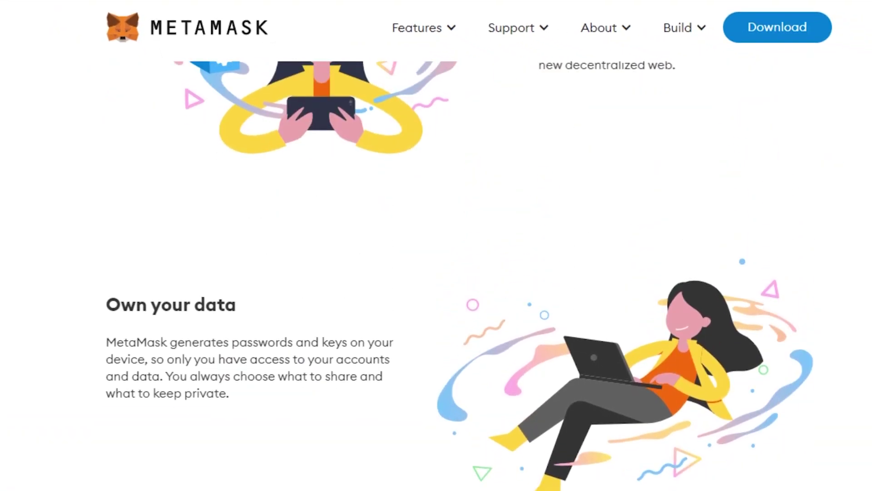
scroll(569, 264, down, 10)
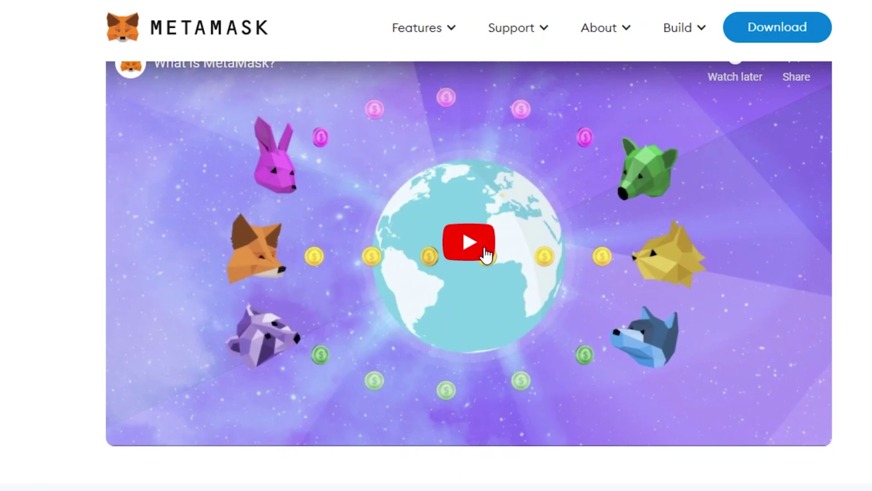
click(483, 246)
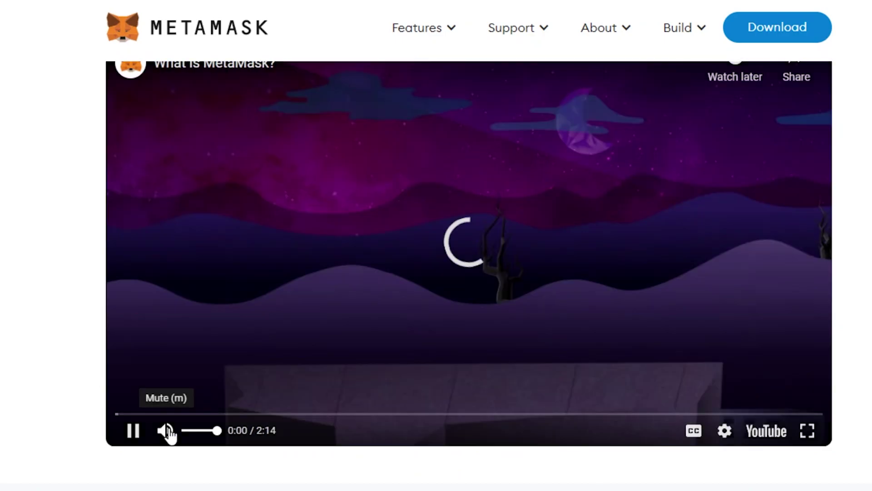
click(166, 431)
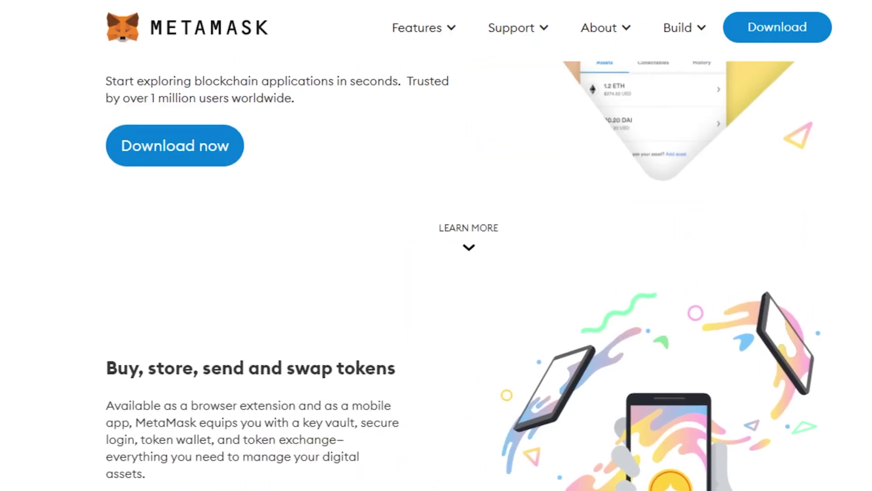
scroll(436, 272, up, 5)
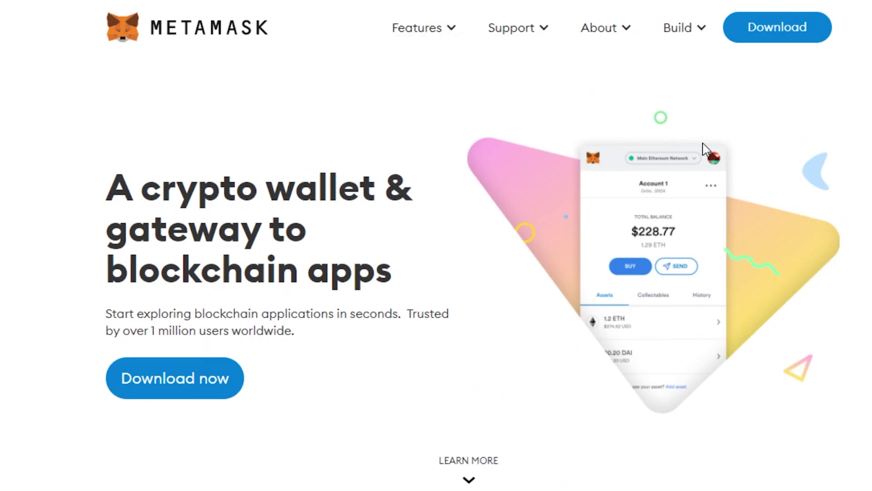
scroll(436, 272, down, 15)
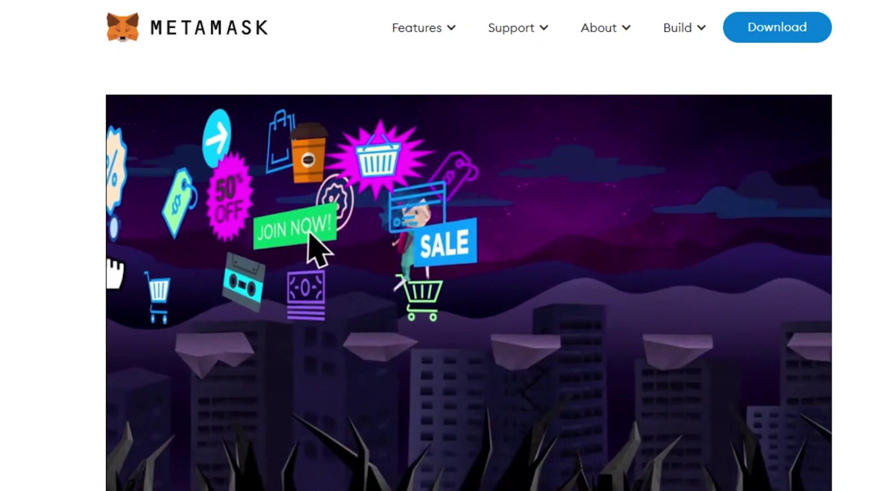
scroll(380, 113, down, 1)
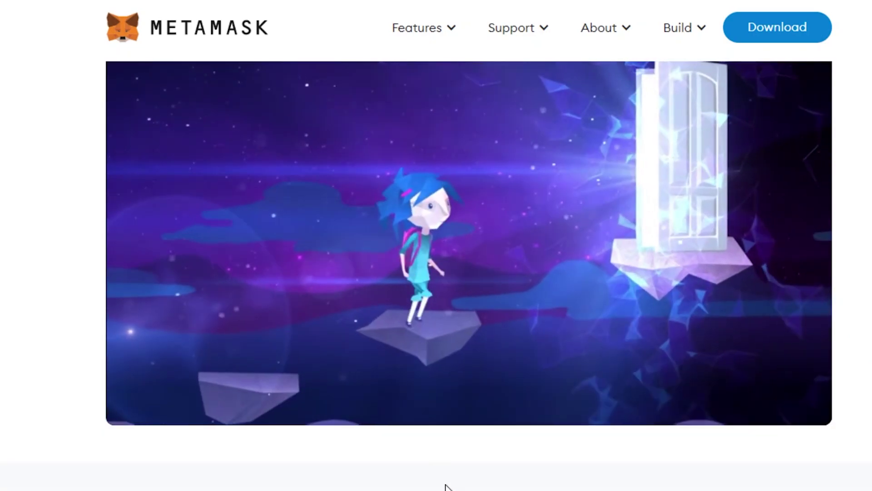
mouse_move(423, 489)
click(364, 455)
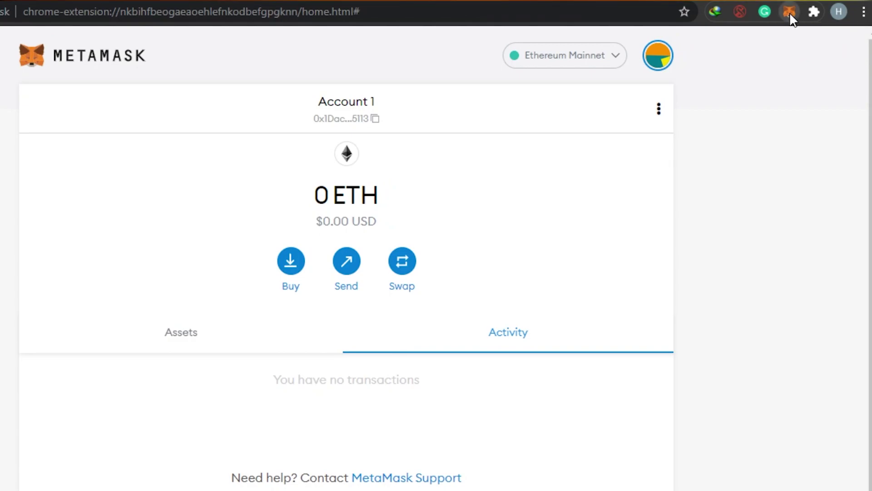
Unpin the MetaMask extension from the browser toolbar and pin it again.
click(814, 12)
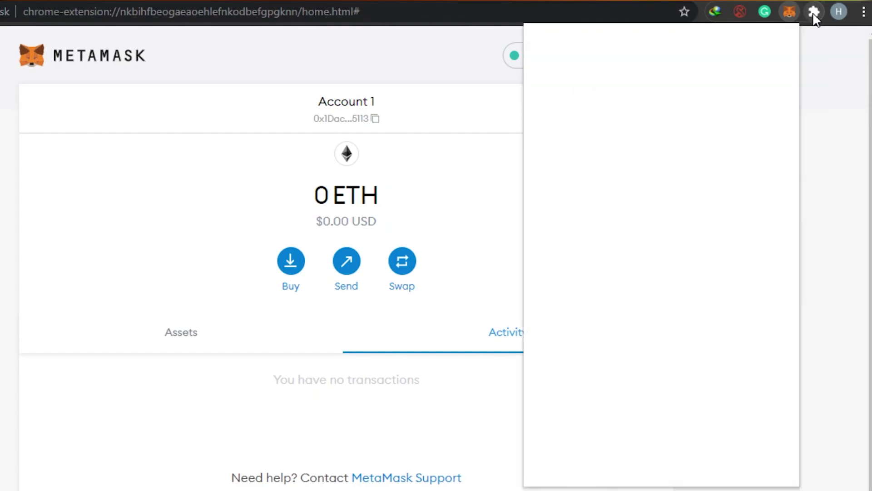
click(814, 12)
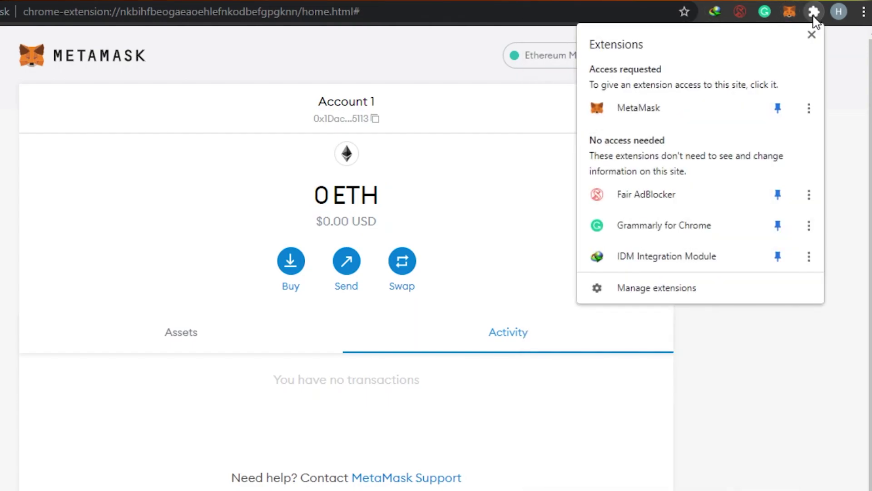
click(778, 108)
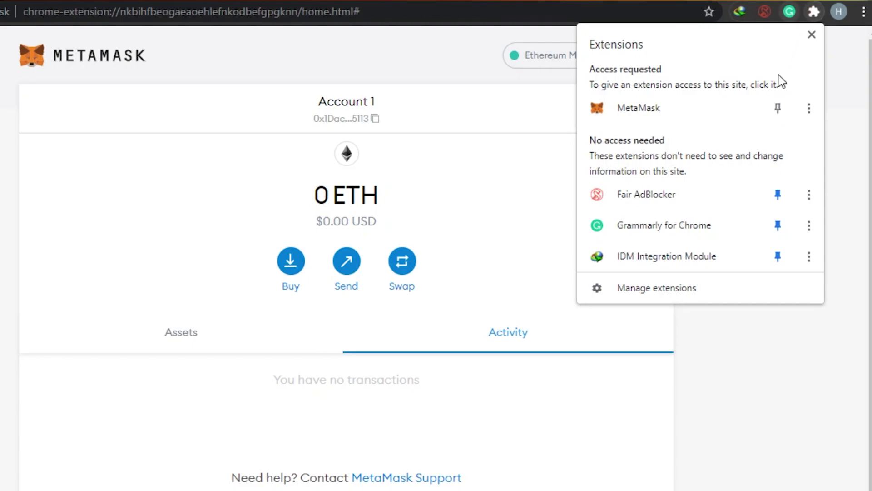
click(778, 108)
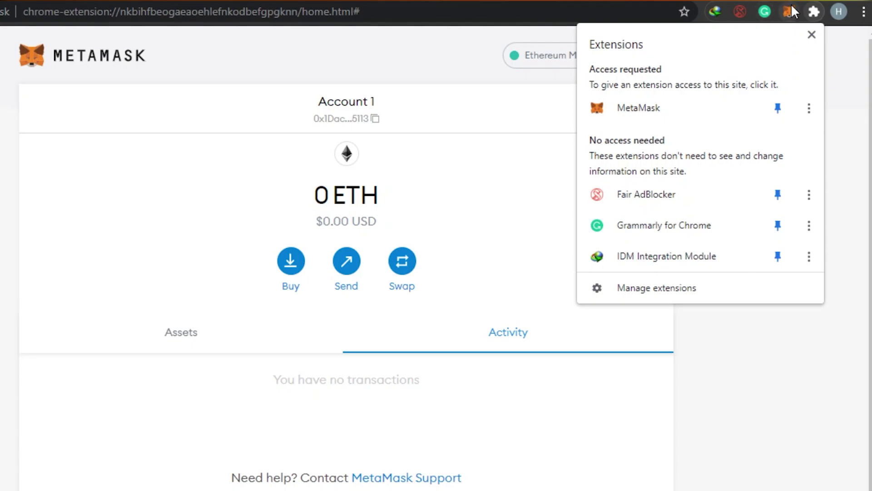
click(812, 36)
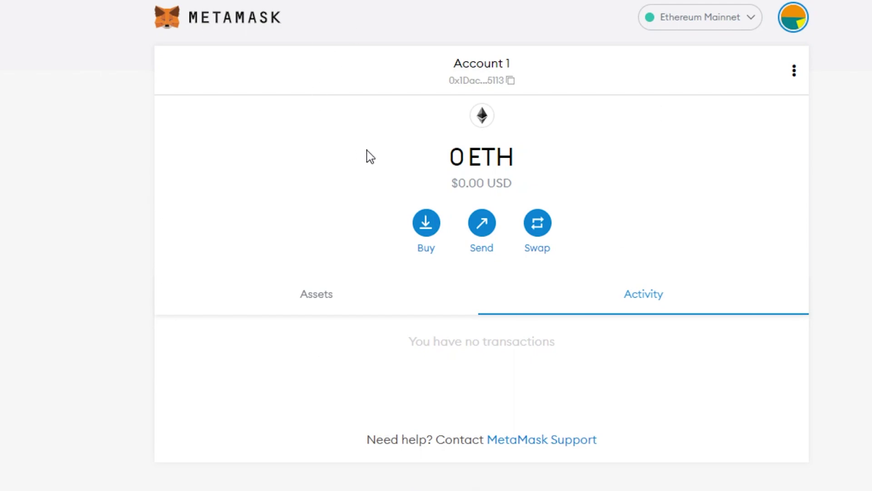
View the wallet's options for depositing Ether and close them.
click(427, 236)
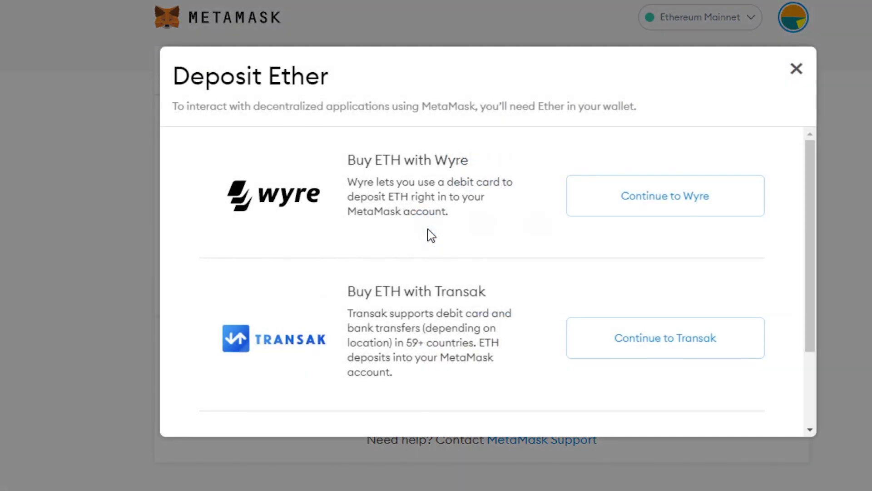
click(797, 69)
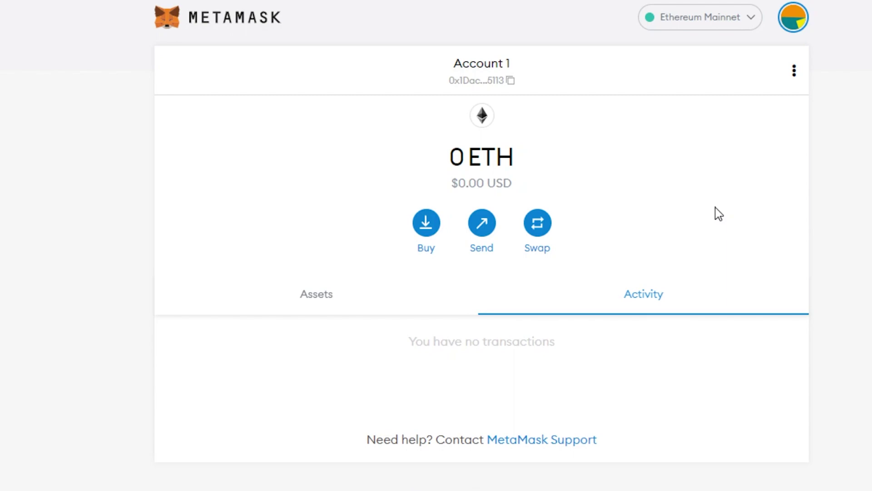
Switch the wallet to the Ropsten Test Network and back to Ethereum Mainnet.
click(748, 22)
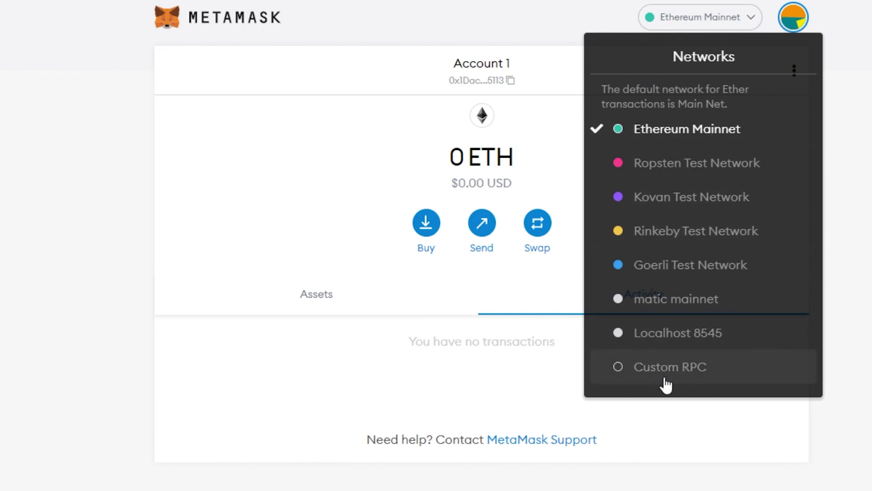
click(645, 174)
click(745, 25)
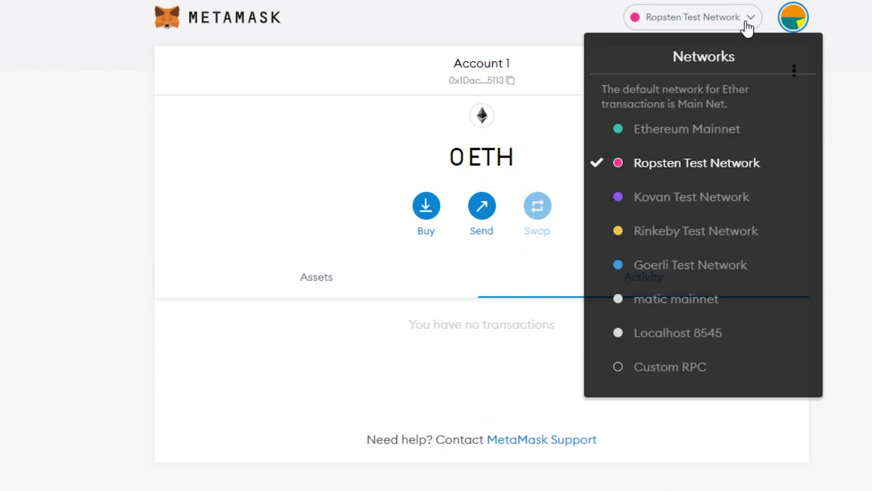
click(647, 135)
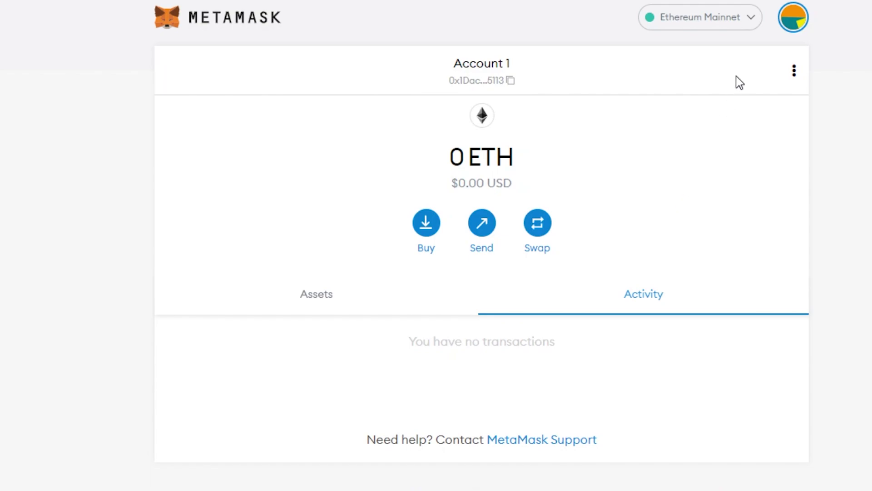
Start an ETH send with Account 1's copied wallet address as the recipient and cancel it.
click(477, 226)
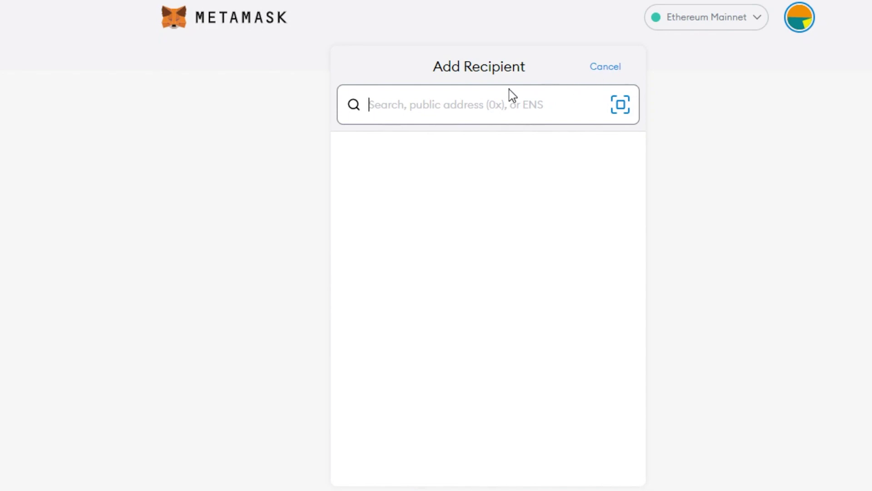
click(604, 69)
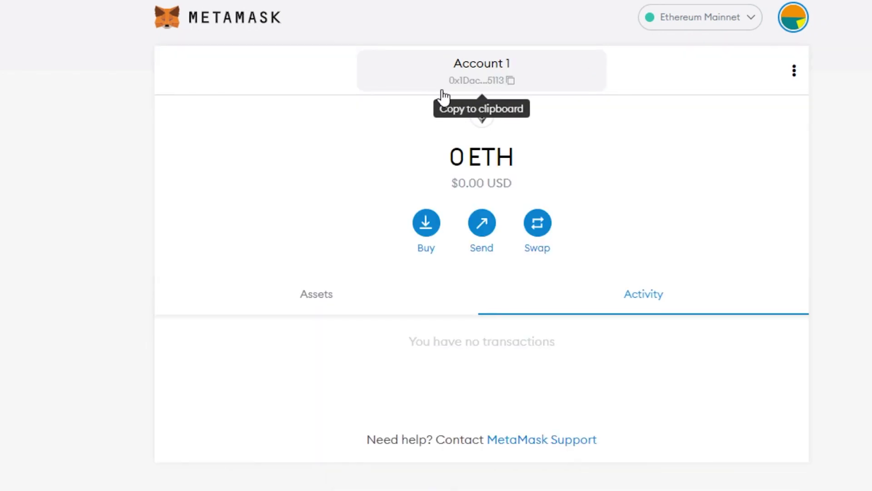
click(467, 81)
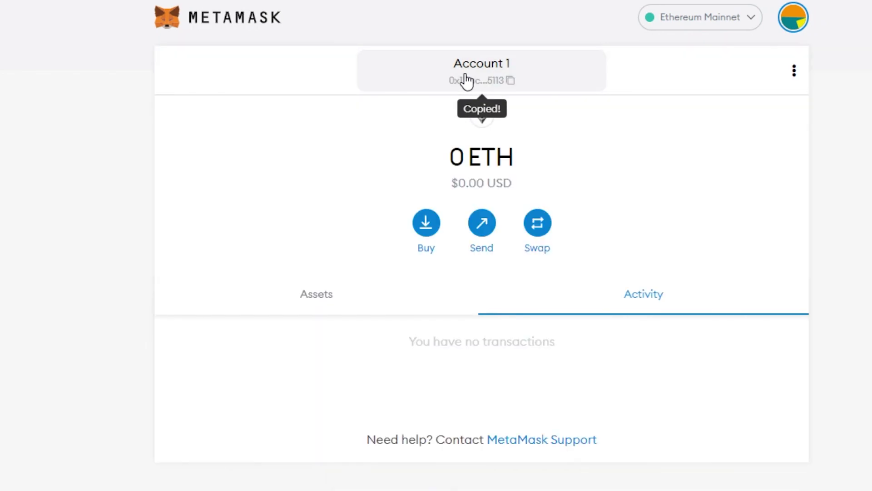
click(481, 235)
right_click(493, 103)
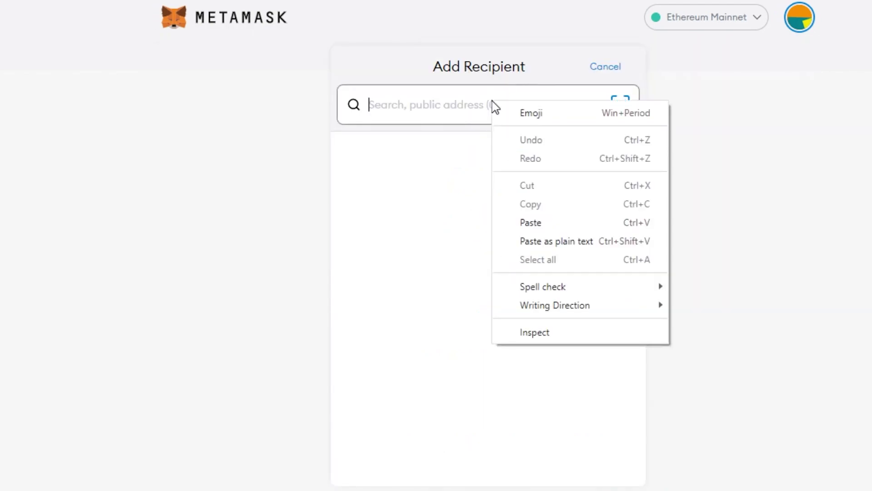
click(543, 222)
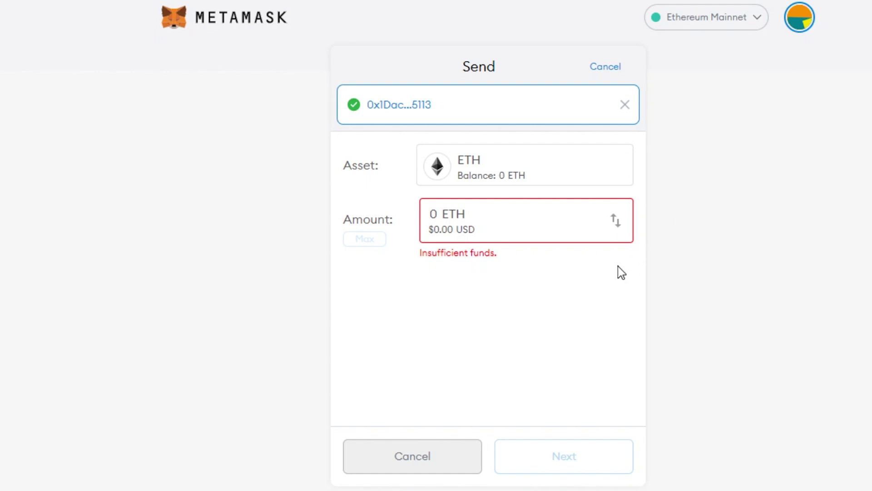
click(625, 106)
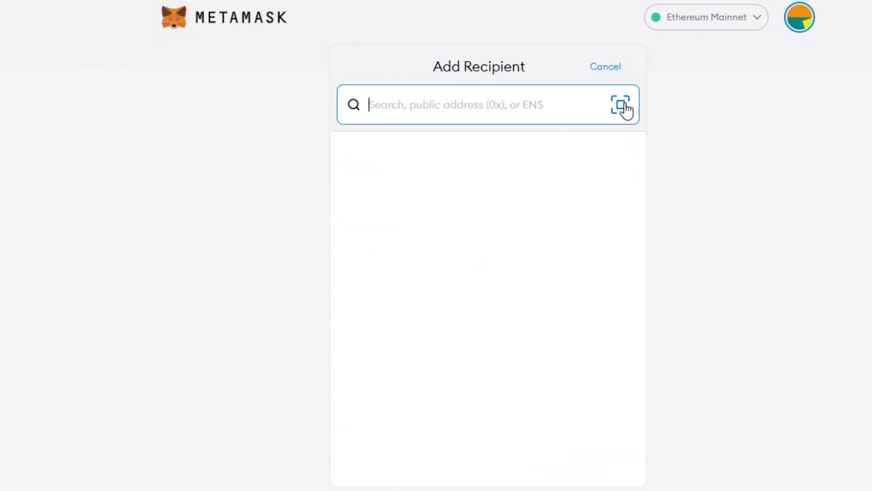
click(609, 73)
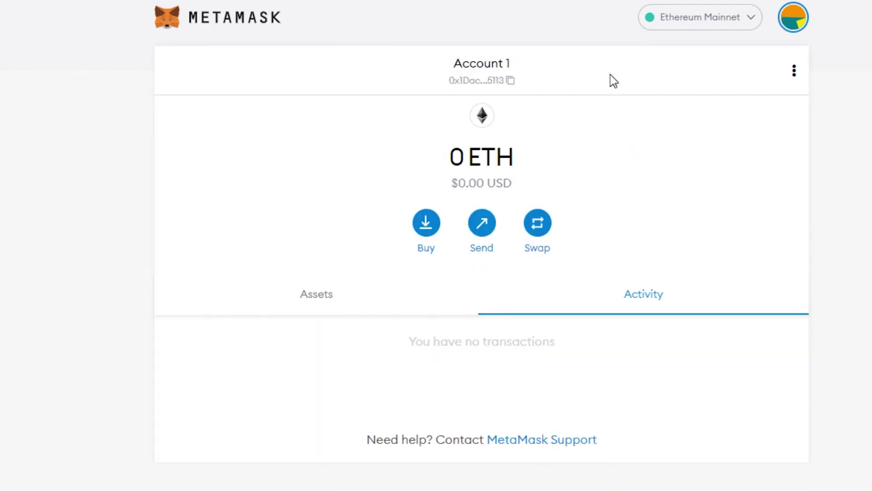
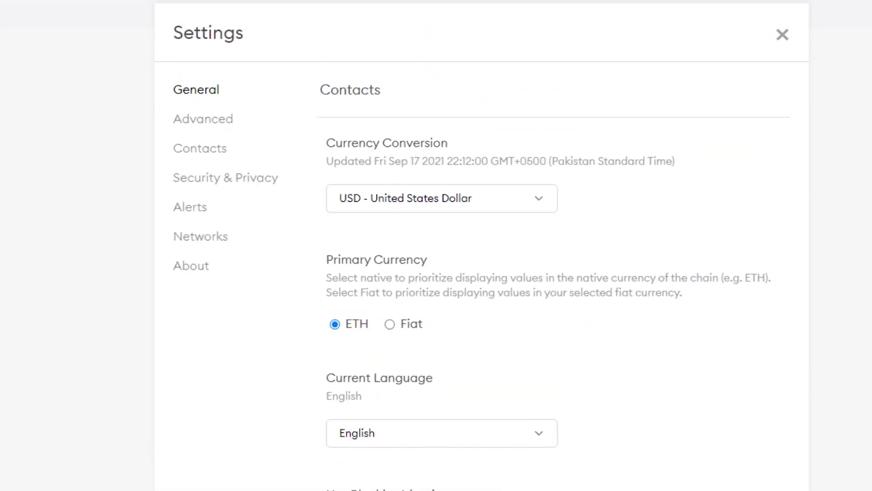
Open the wallet's advanced settings and turn Advanced gas controls off and back on.
click(190, 130)
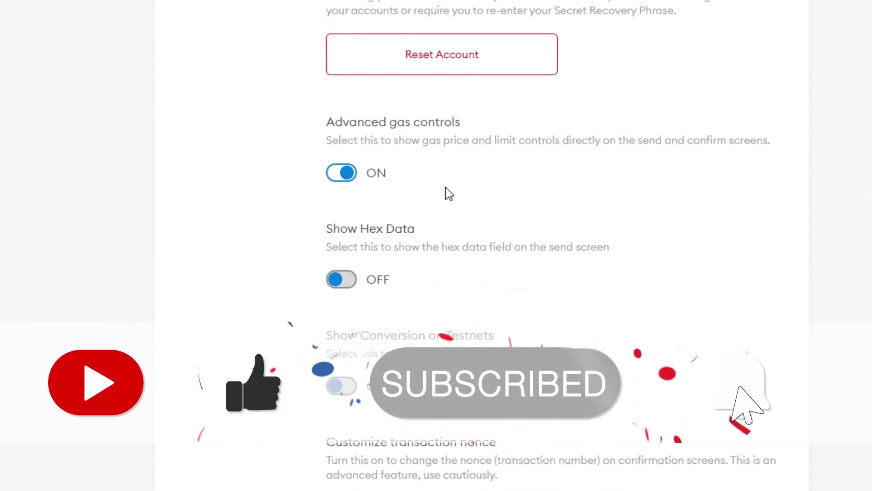
click(337, 175)
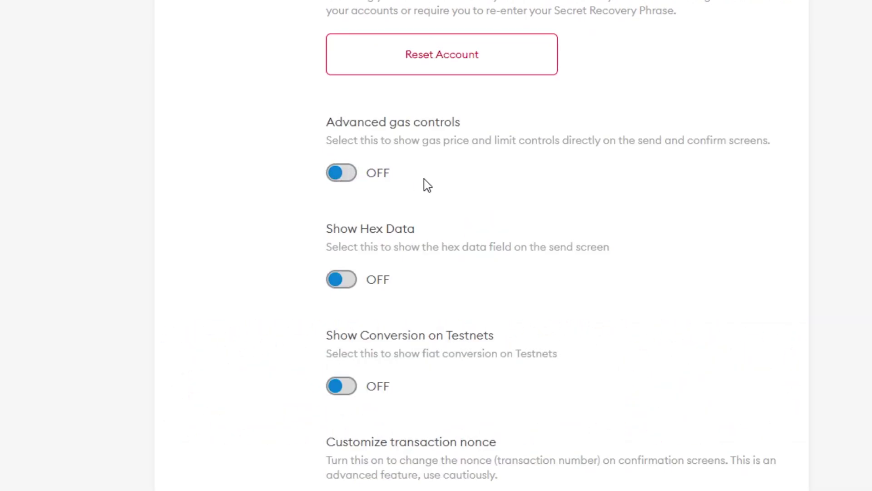
click(350, 180)
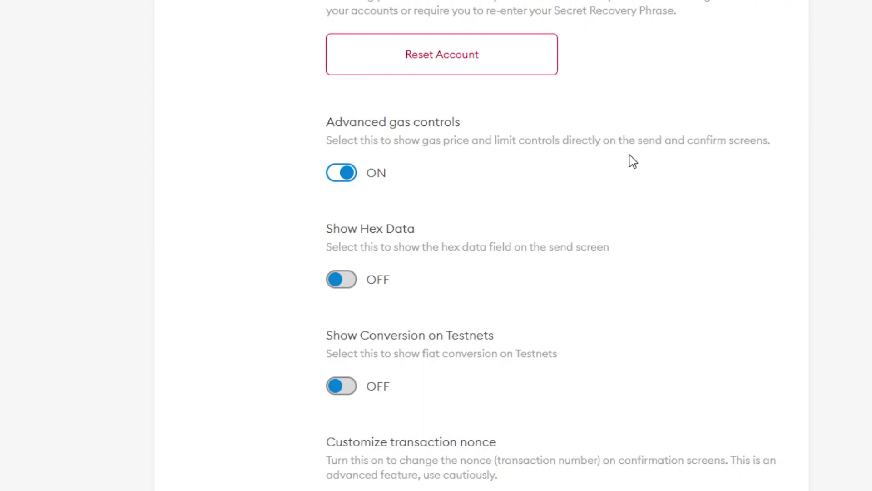
Review the advanced settings, including testnet conversion, transaction nonce, auto-lock timer, 3Box sync, IPFS gateway and Ledger Live.
scroll(636, 160, down, 7)
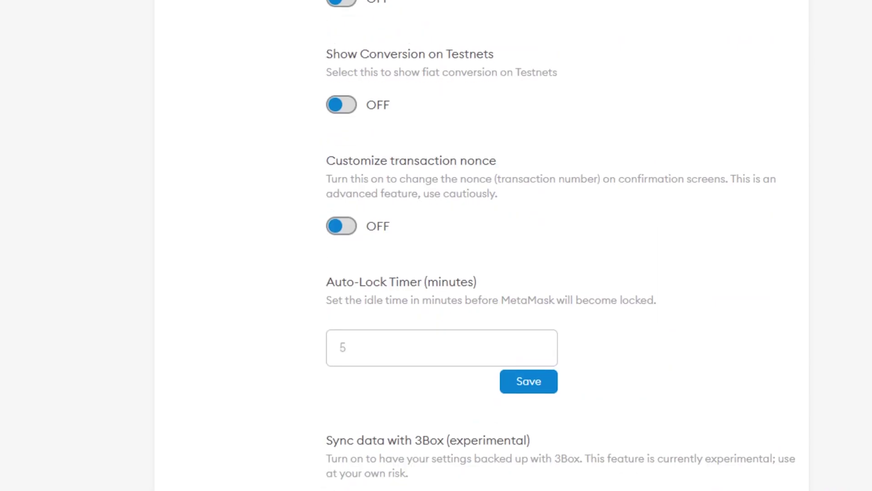
scroll(560, 245, down, 7)
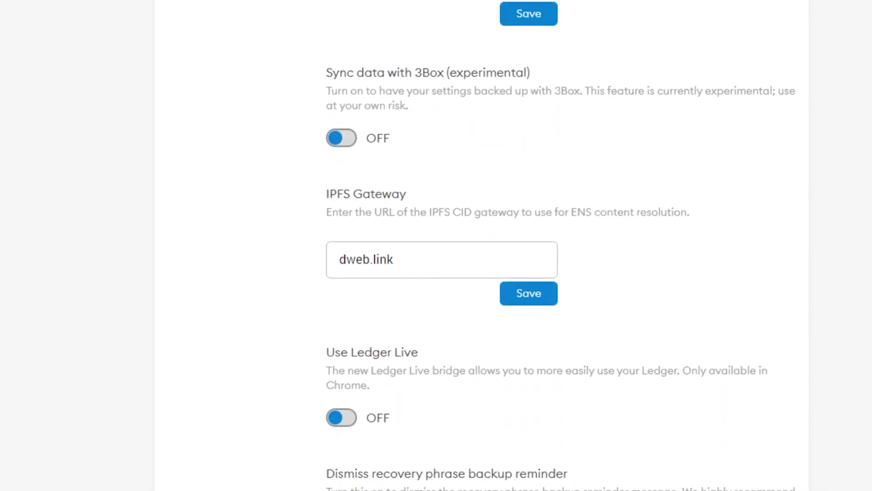
scroll(560, 245, up, 10)
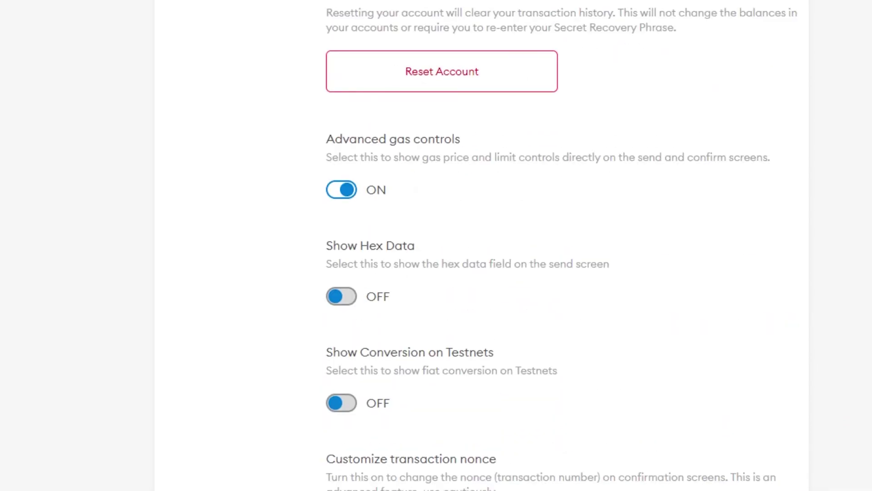
scroll(484, 245, up, 6)
scroll(484, 246, down, 8)
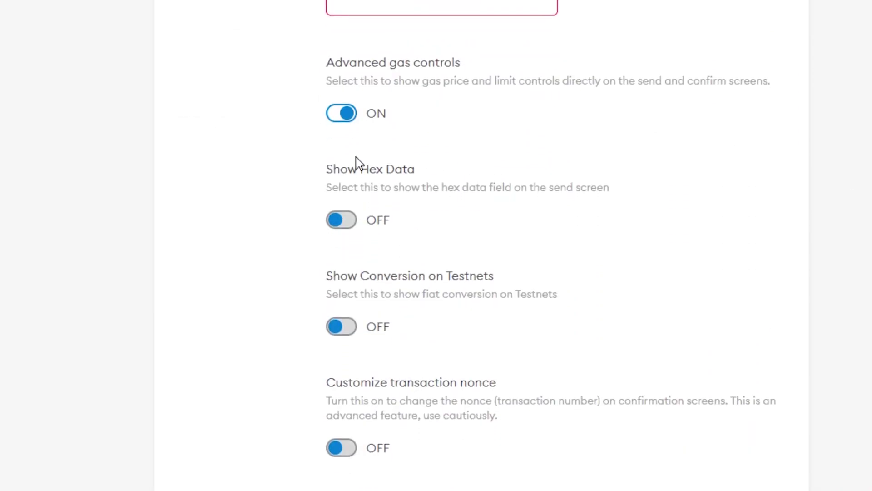
Look over the advanced options again, from gas controls and hex data through the auto-lock timer to Ledger Live.
scroll(484, 246, down, 12)
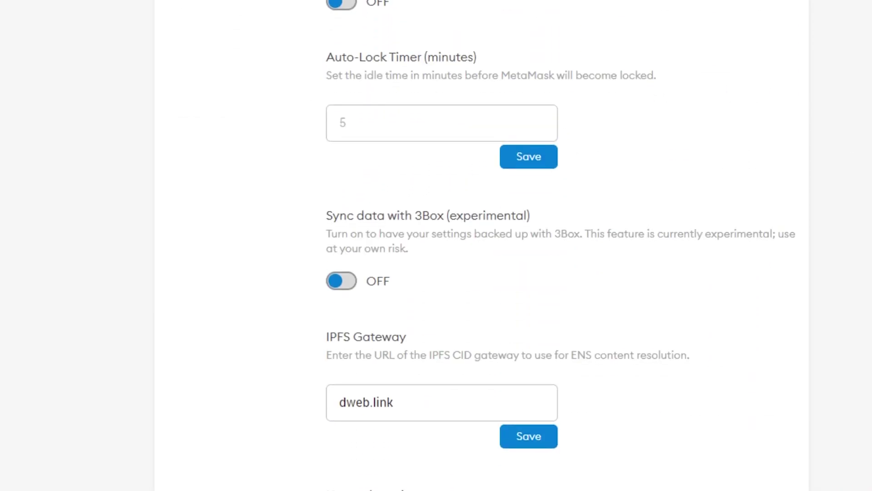
scroll(485, 246, up, 9)
scroll(485, 246, down, 9)
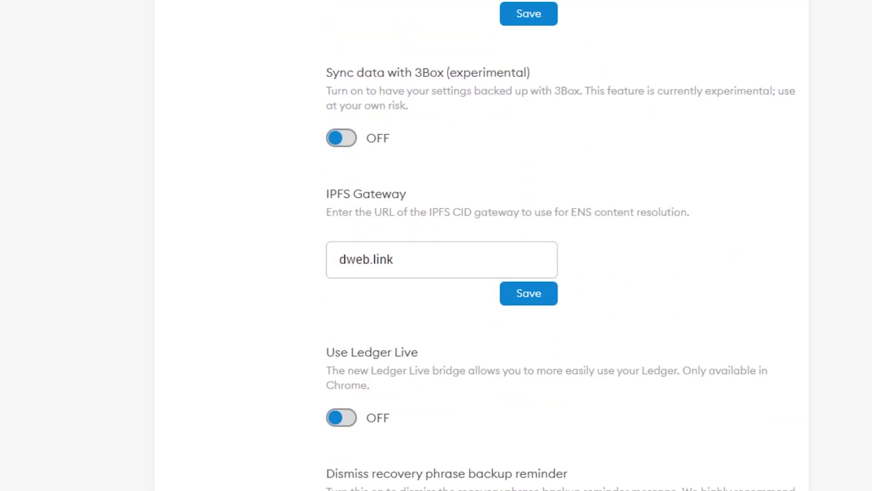
scroll(465, 136, down, 1)
scroll(465, 103, up, 5)
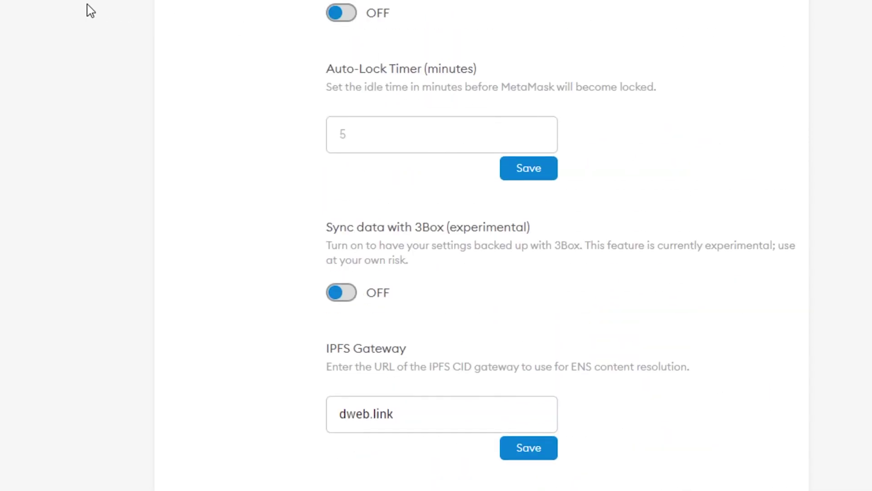
scroll(484, 245, up, 14)
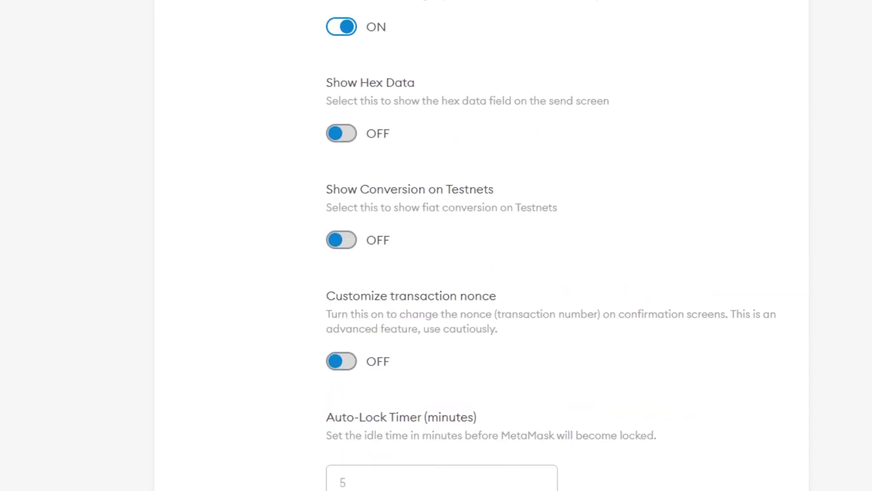
scroll(484, 245, down, 5)
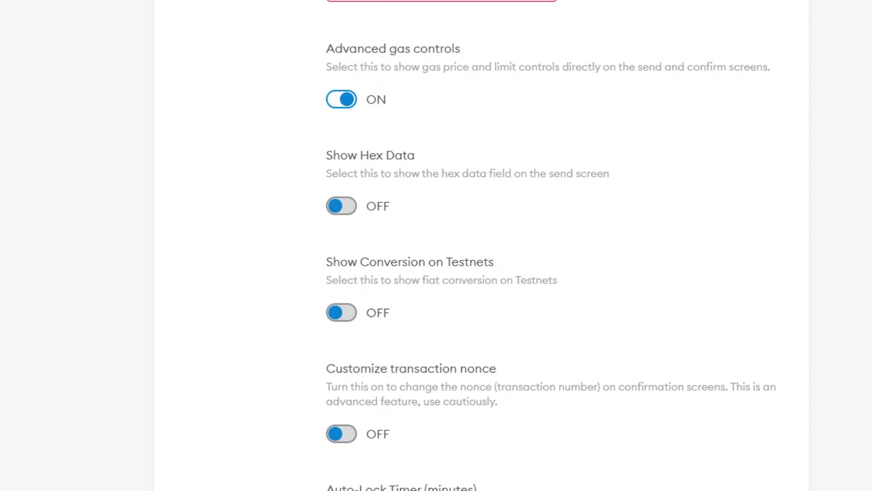
scroll(484, 246, down, 7)
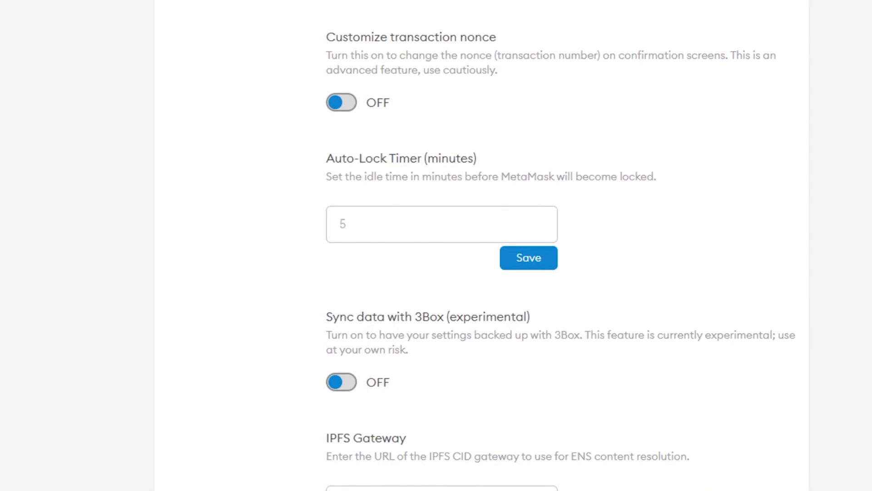
scroll(360, 167, up, 7)
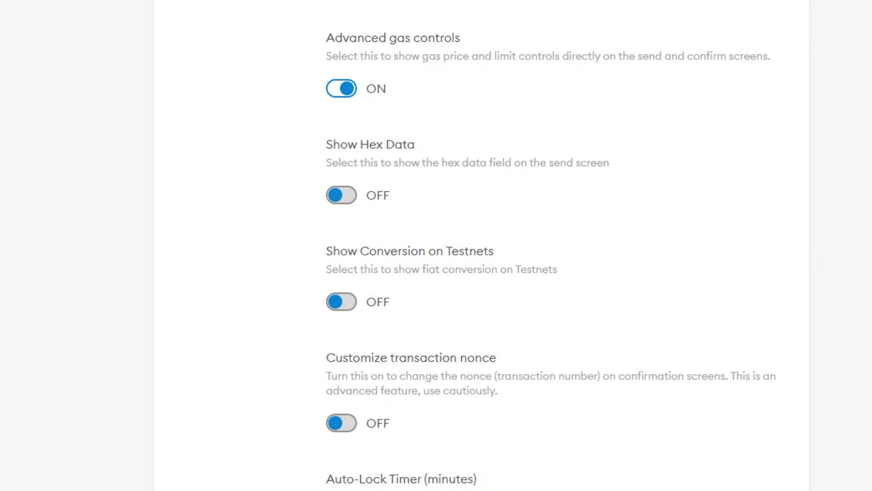
Turn on Customize transaction nonce in the advanced settings.
scroll(422, 222, down, 2)
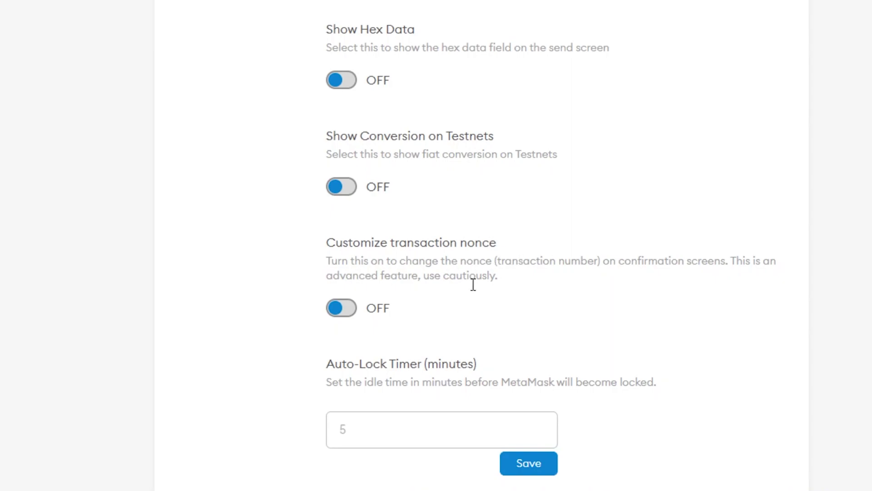
click(348, 312)
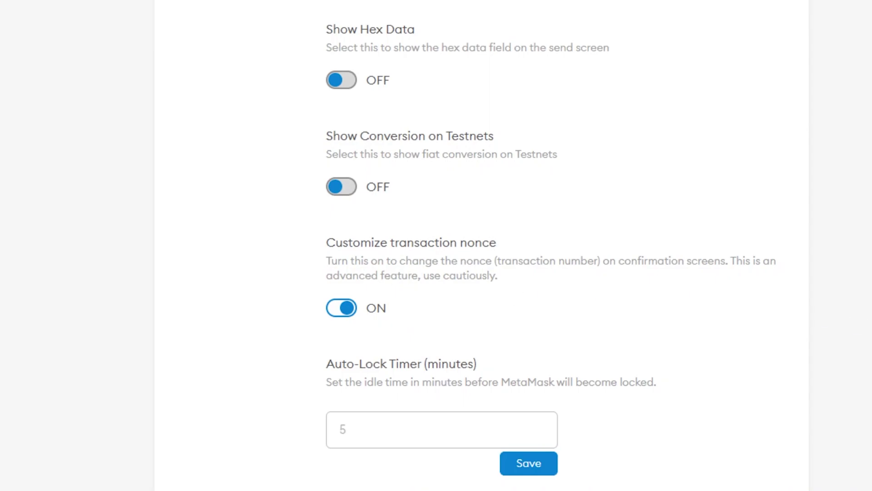
scroll(466, 245, down, 5)
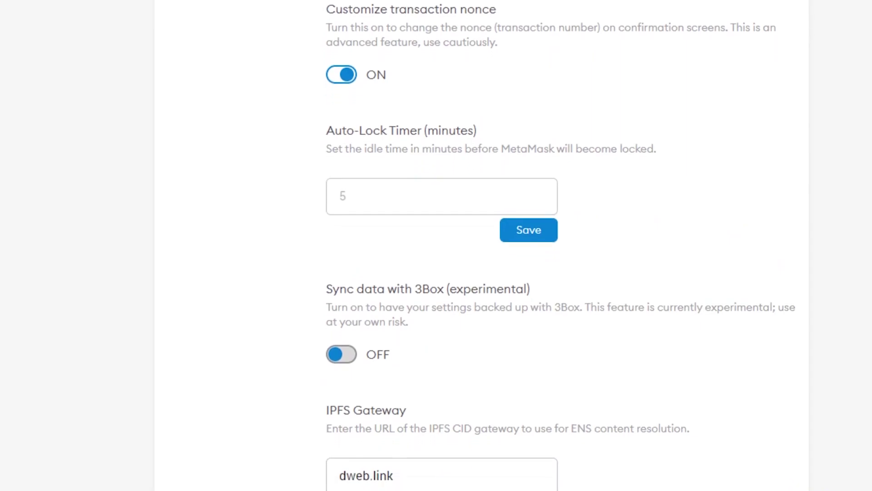
scroll(561, 245, down, 1)
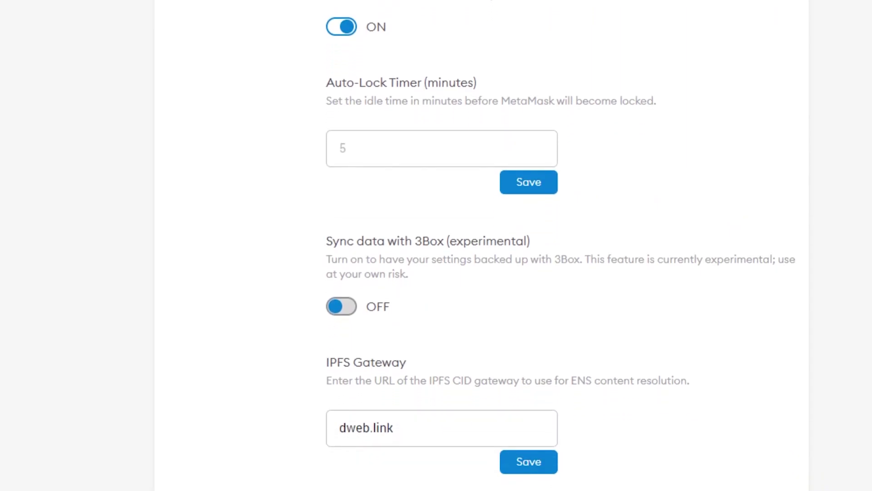
scroll(482, 246, down, 6)
Look through the Contacts, Security & Privacy and Alerts settings pages.
scroll(482, 245, up, 20)
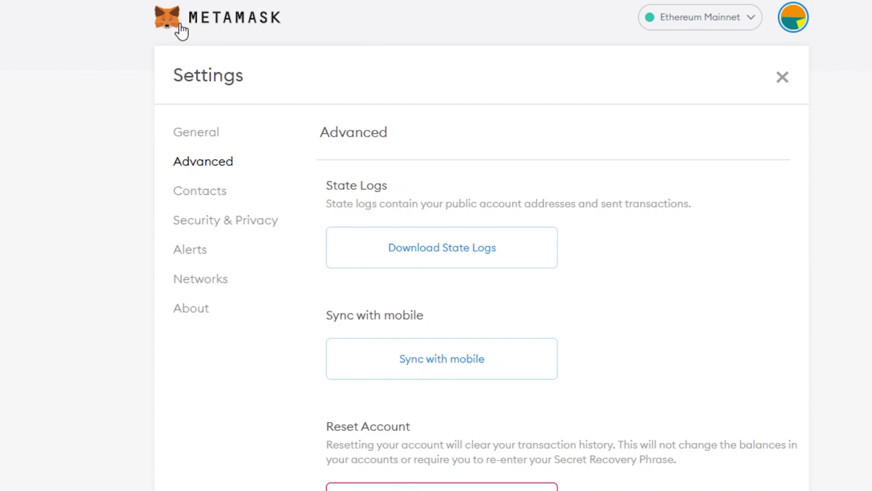
click(211, 190)
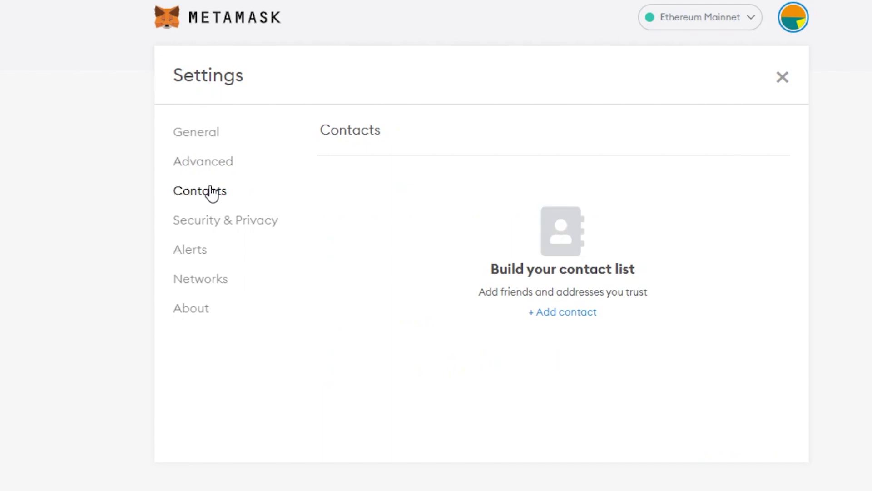
scroll(482, 231, down, 1)
scroll(482, 230, up, 1)
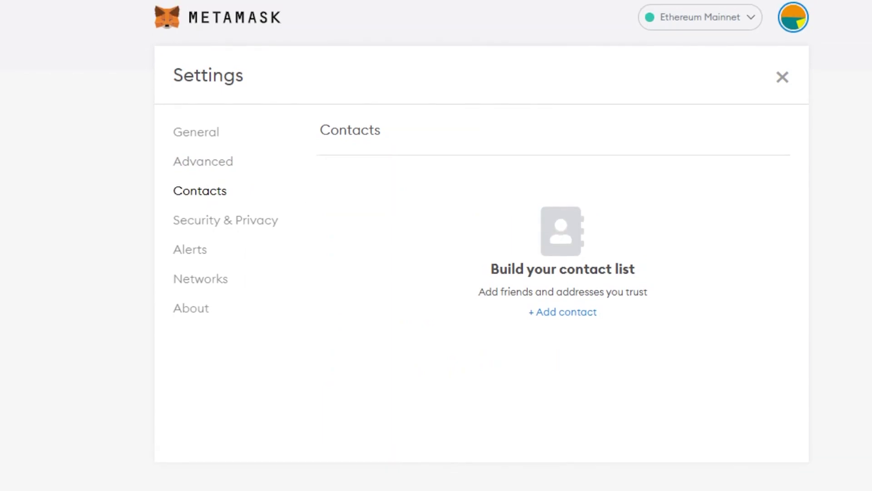
click(222, 227)
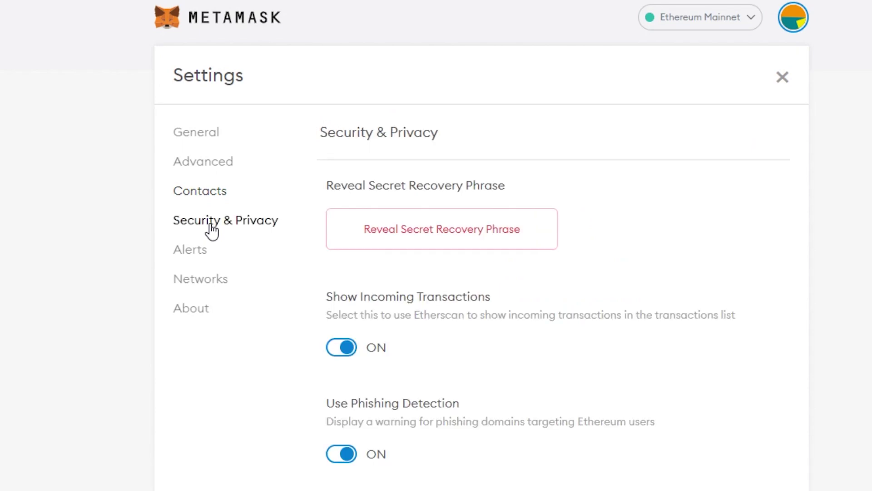
click(198, 258)
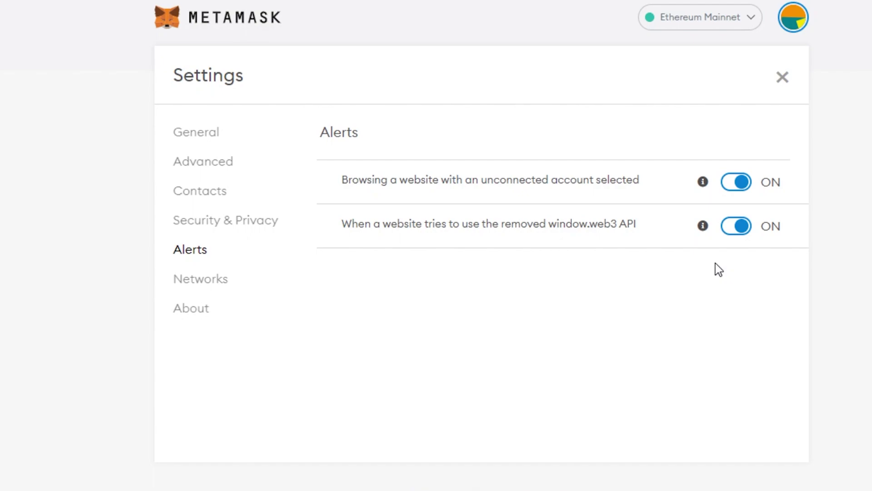
click(204, 286)
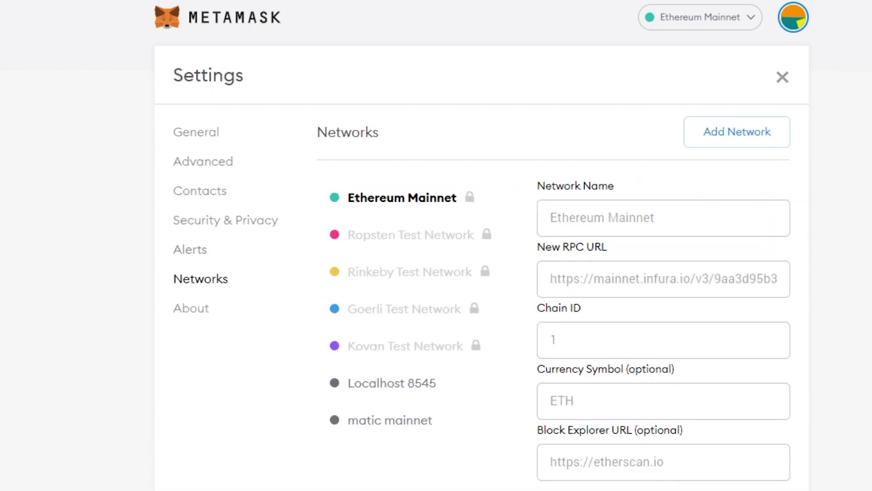
scroll(697, 307, down, 2)
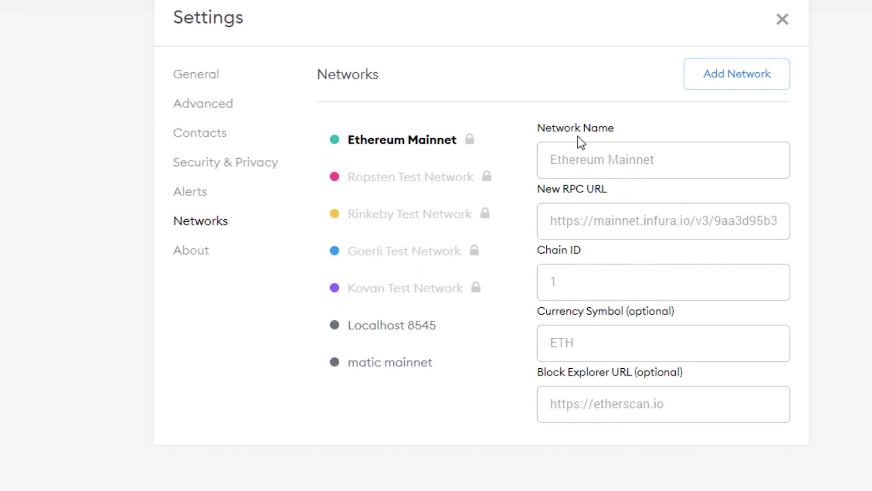
click(736, 83)
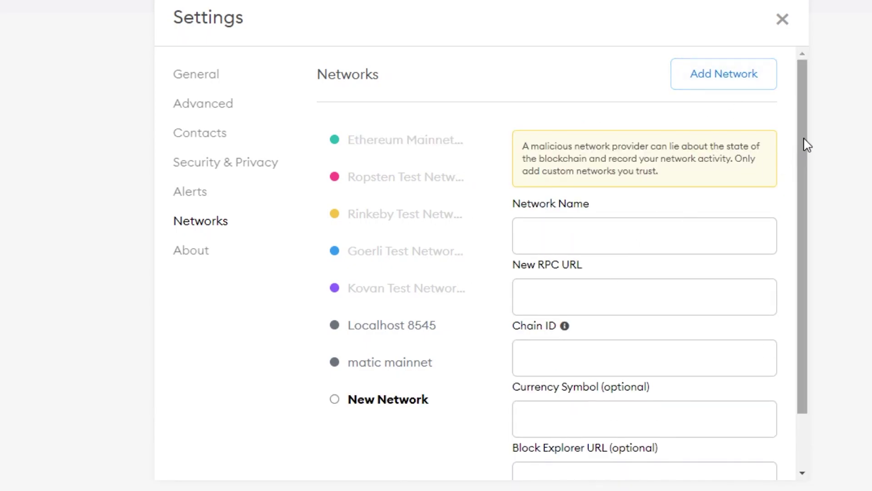
right_click(569, 222)
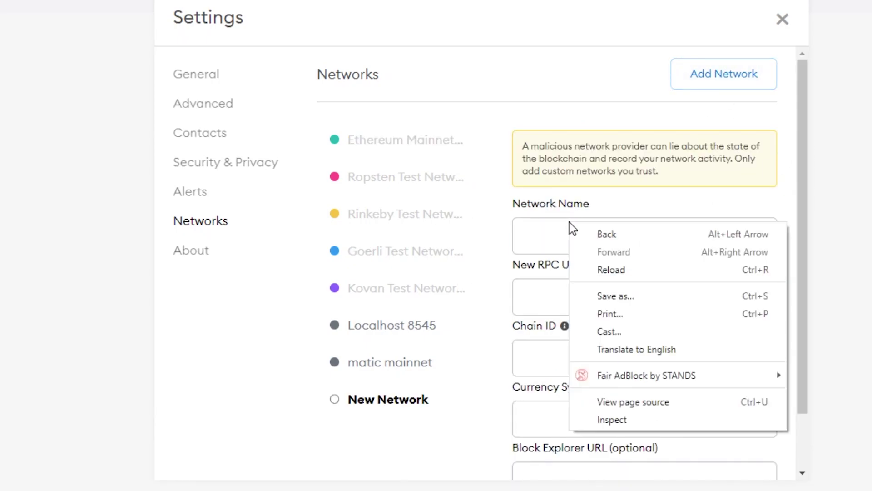
click(552, 226)
click(551, 233)
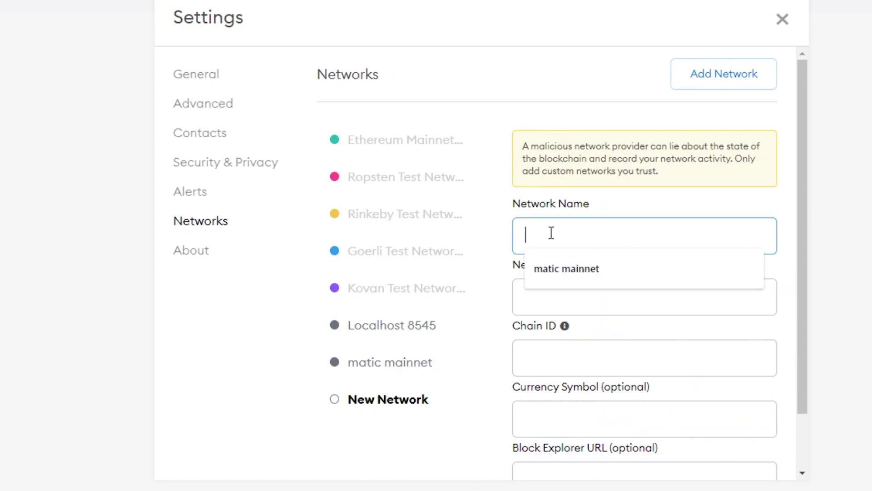
text(M)
click(560, 273)
click(559, 302)
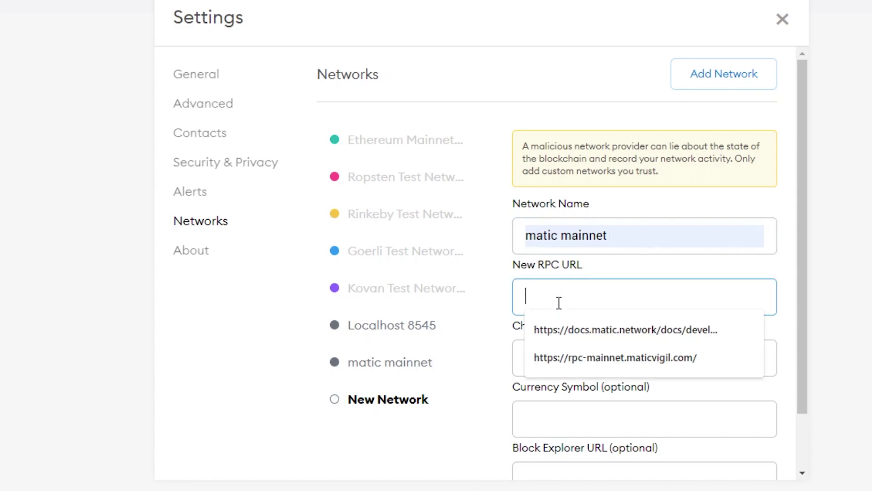
click(602, 359)
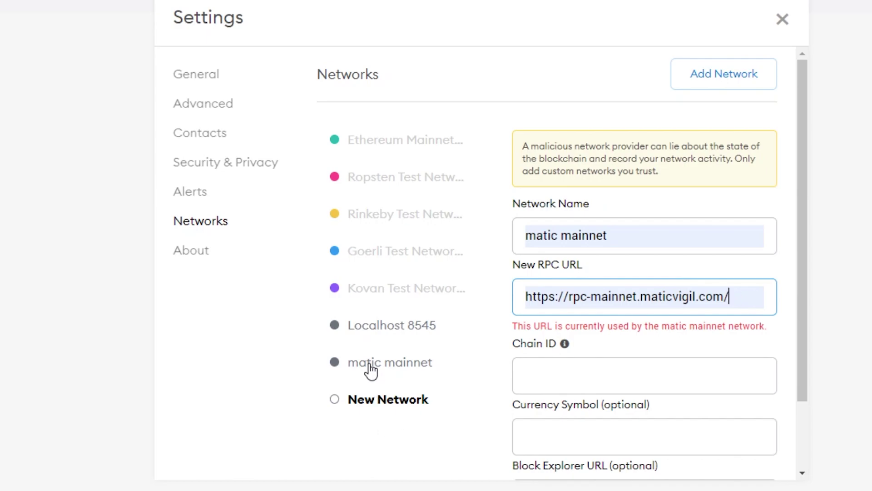
Fill in chain ID 137 and currency symbol matic for the new network.
scroll(530, 249, down, 1)
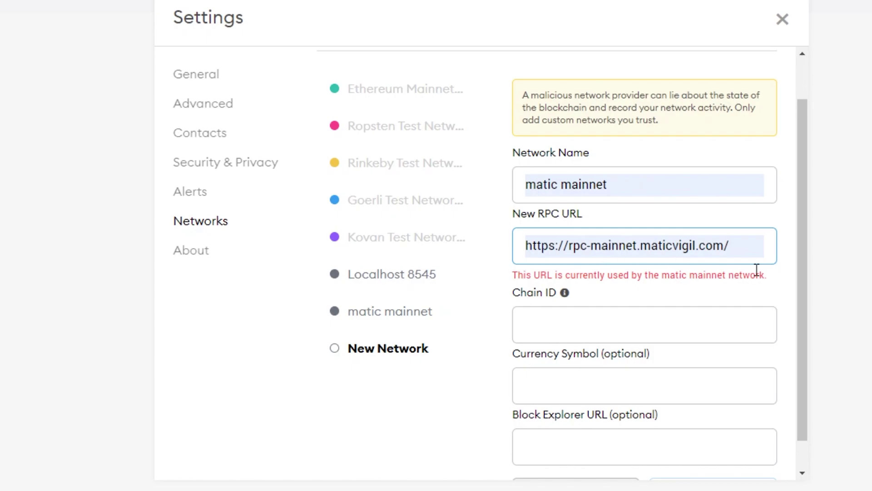
scroll(804, 265, down, 1)
click(606, 292)
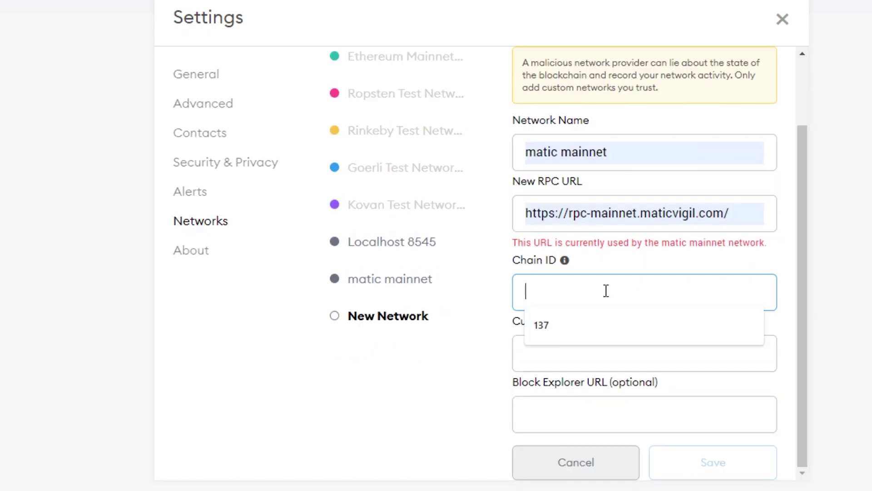
click(547, 330)
click(547, 344)
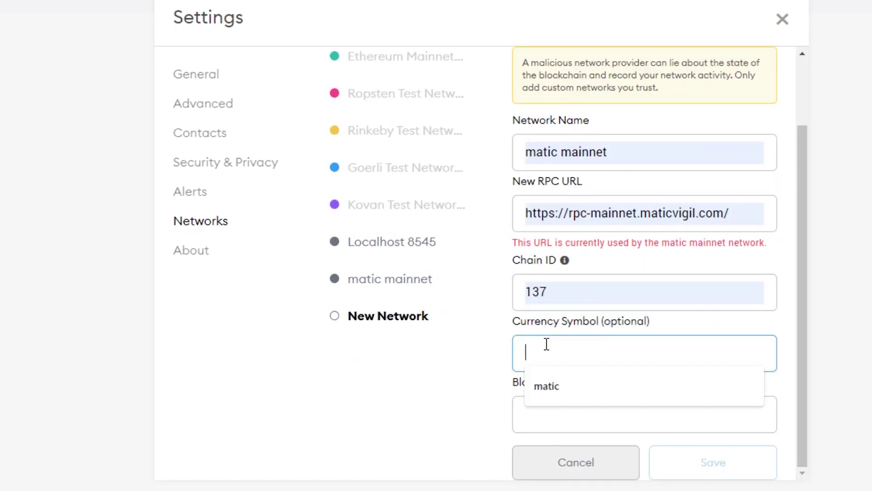
click(547, 386)
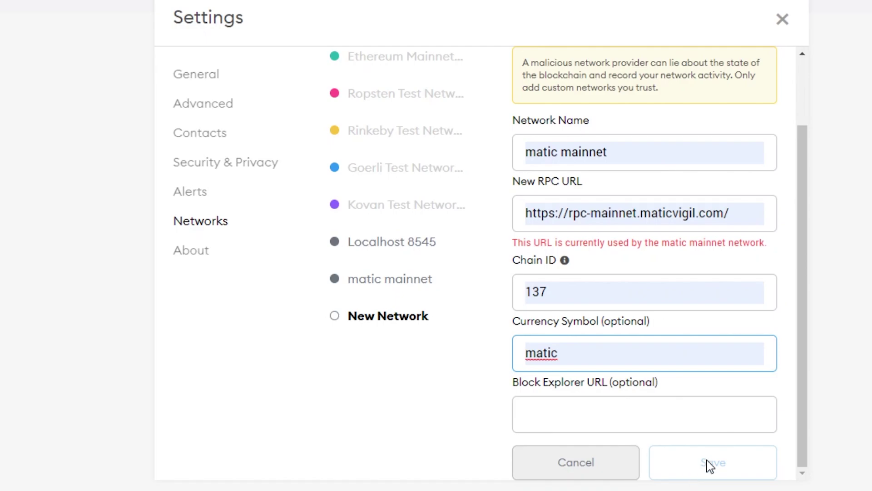
drag(805, 403, 802, 160)
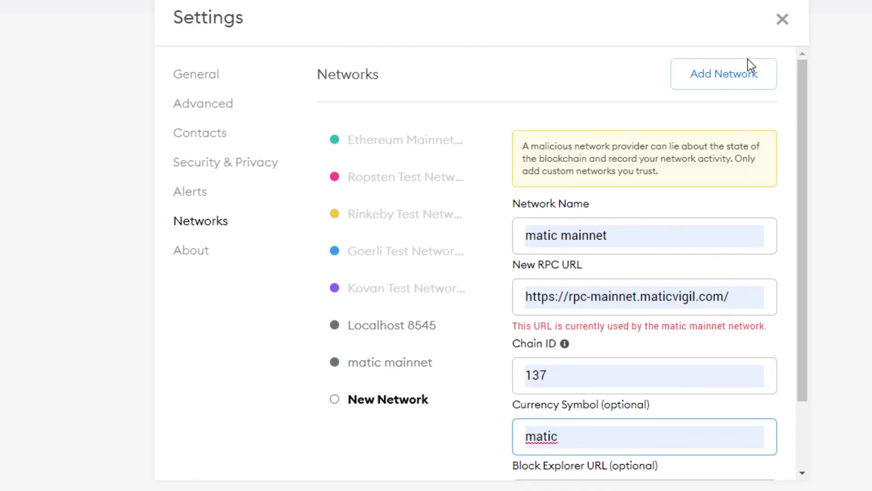
mouse_move(564, 343)
View the About, General and Advanced settings pages.
click(192, 256)
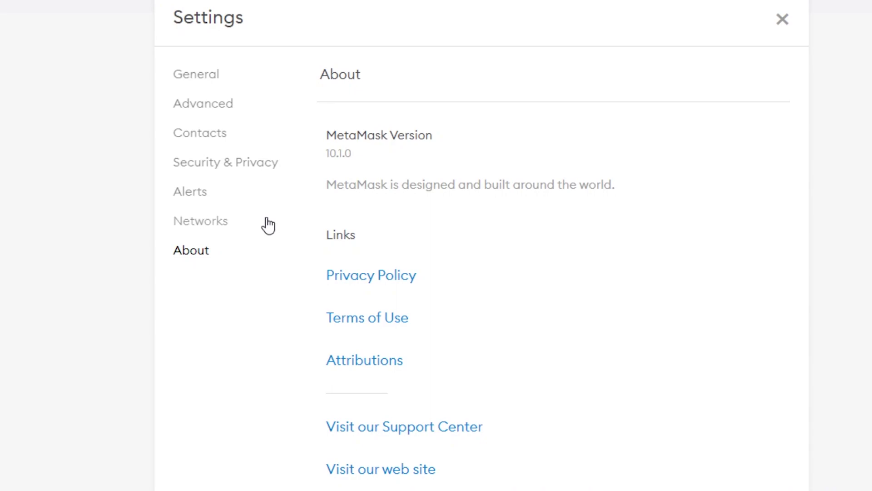
click(195, 73)
click(197, 105)
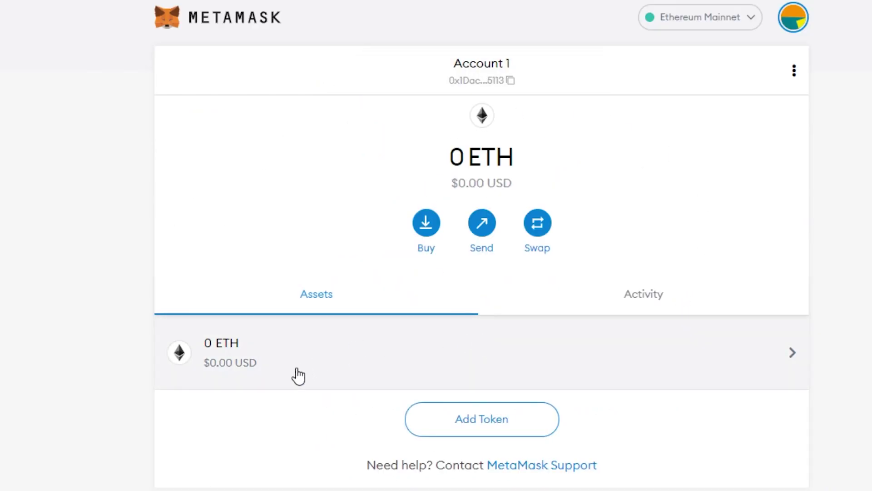
View the token search and the custom token form for adding tokens, and cancel without adding any.
click(462, 418)
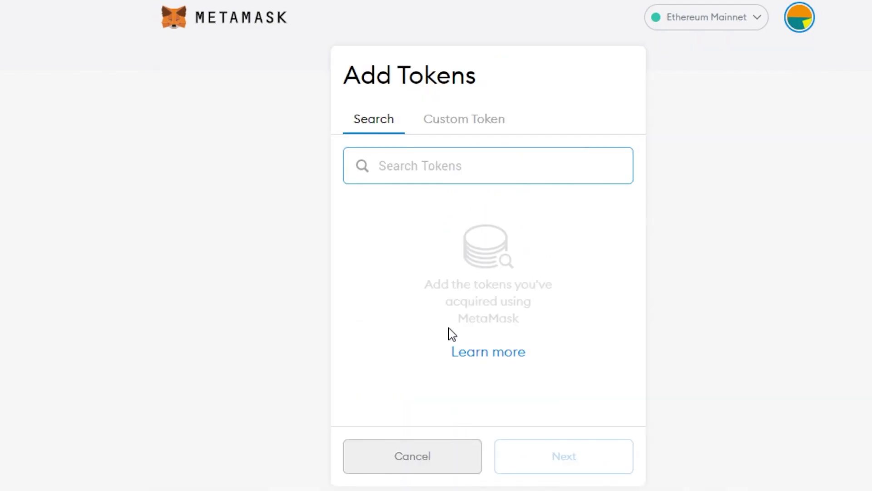
click(449, 122)
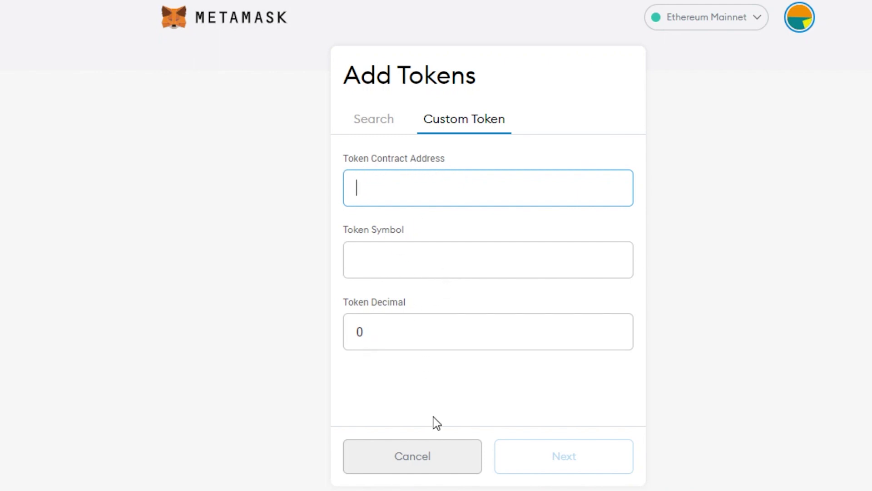
click(459, 452)
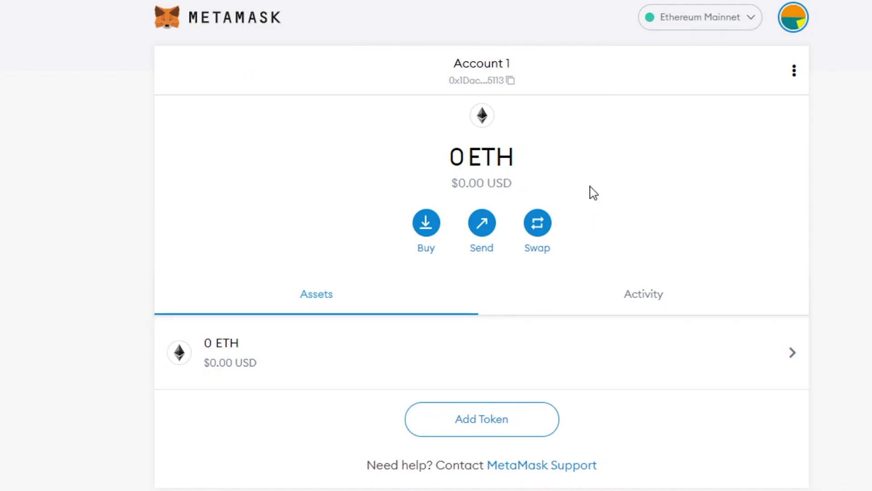
View the list of available networks, including the custom matic mainnet entry, and return to the Ethereum Mainnet account page.
click(726, 20)
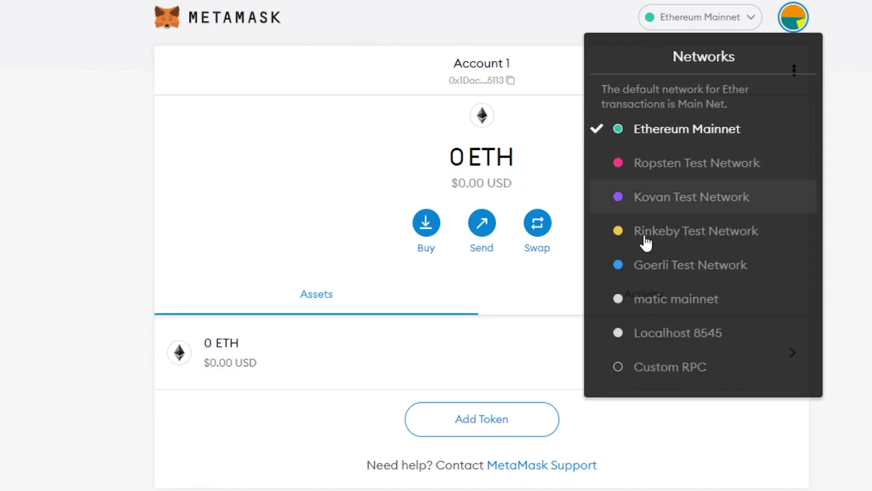
mouse_move(662, 323)
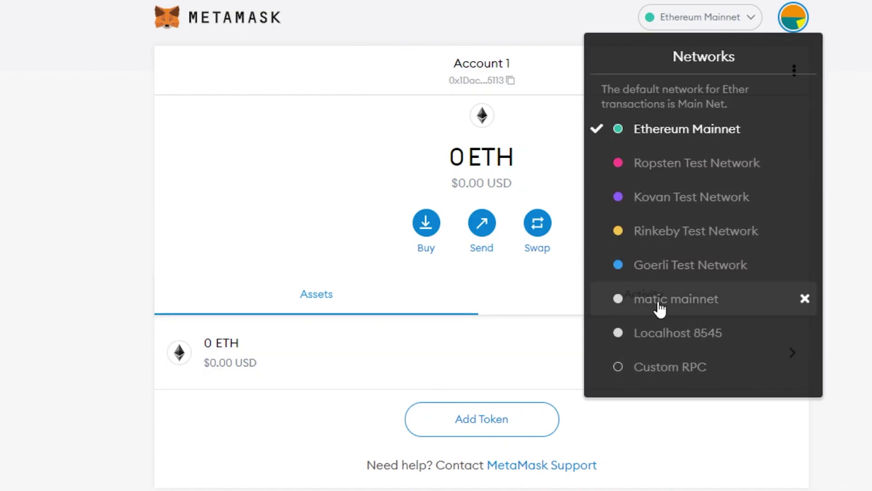
click(660, 304)
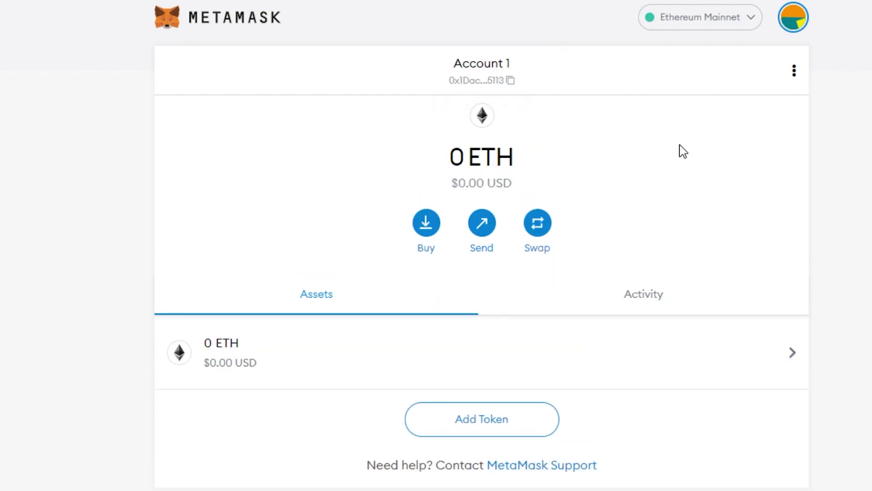
scroll(481, 246, down, 1)
scroll(482, 245, up, 1)
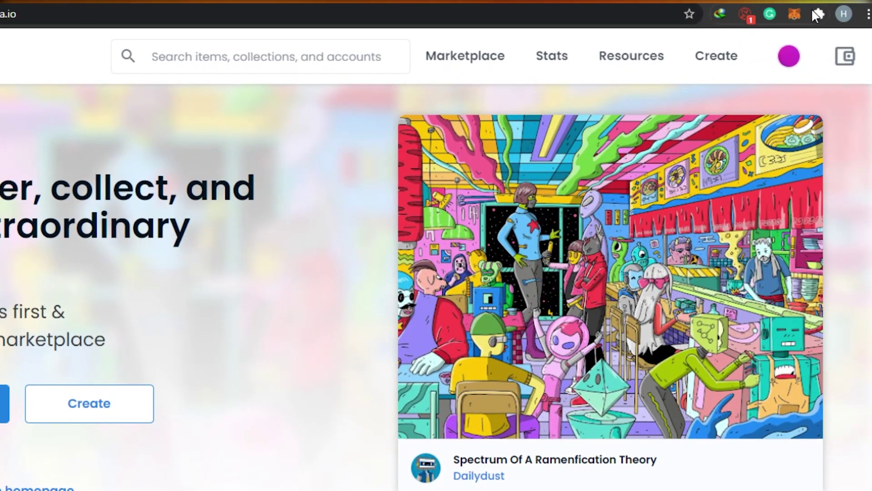
On the OpenSea site, view the connected wallet's panel and close it, and open the MetaMask extension popup over the page.
click(846, 59)
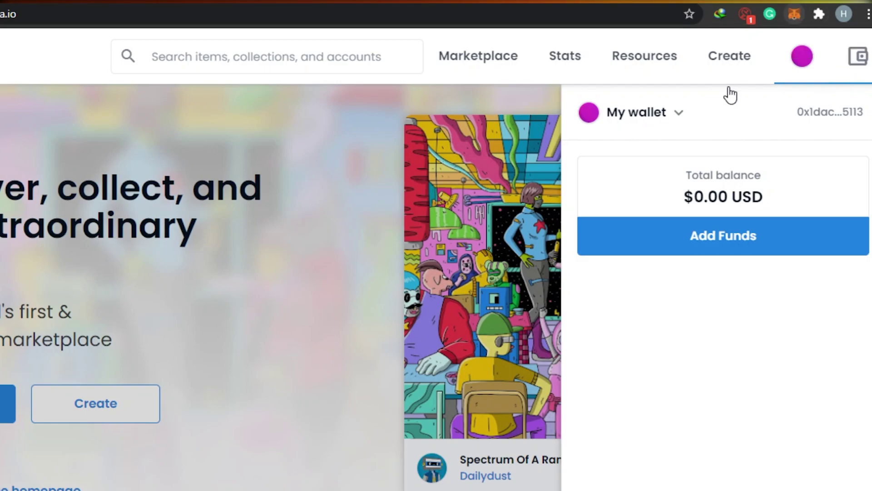
click(347, 140)
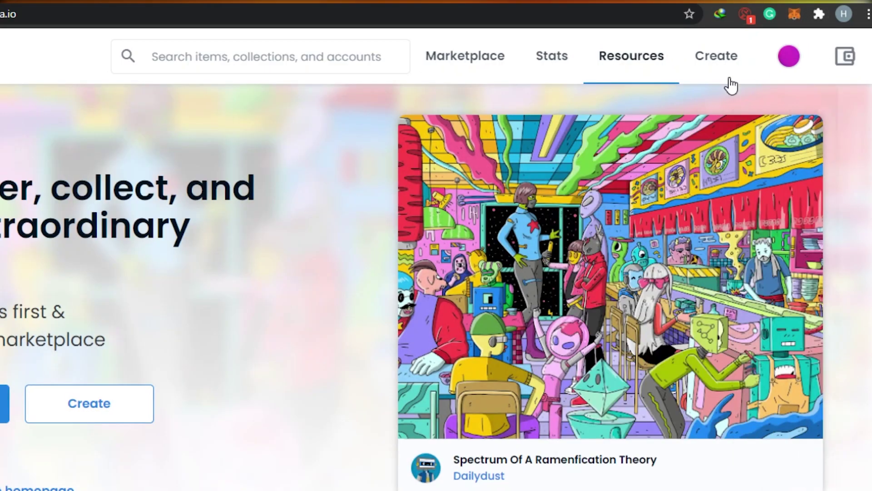
click(795, 14)
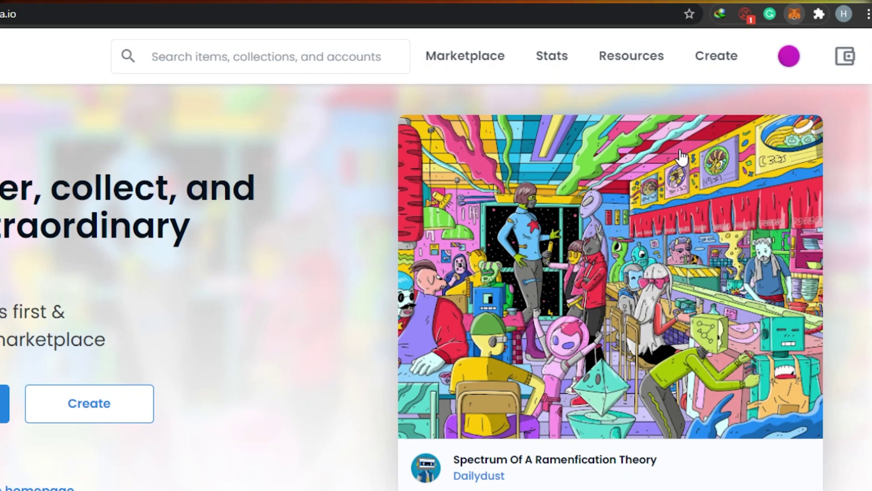
key(alt+shift+m)
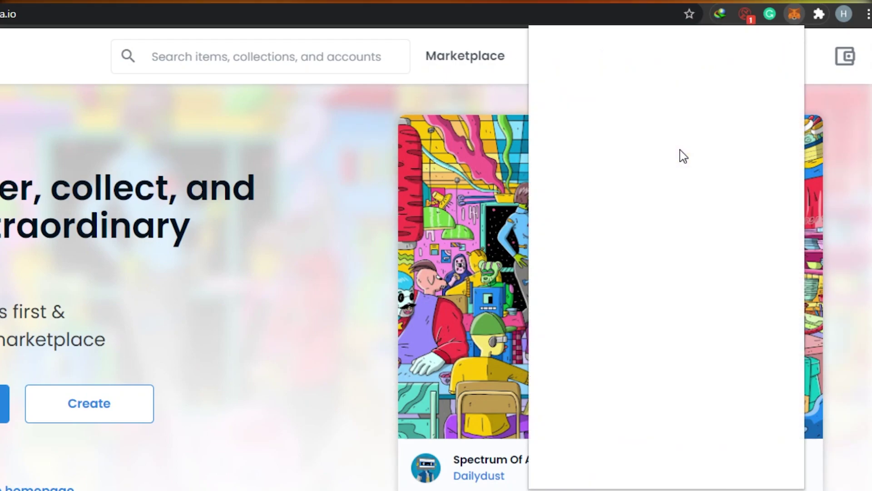